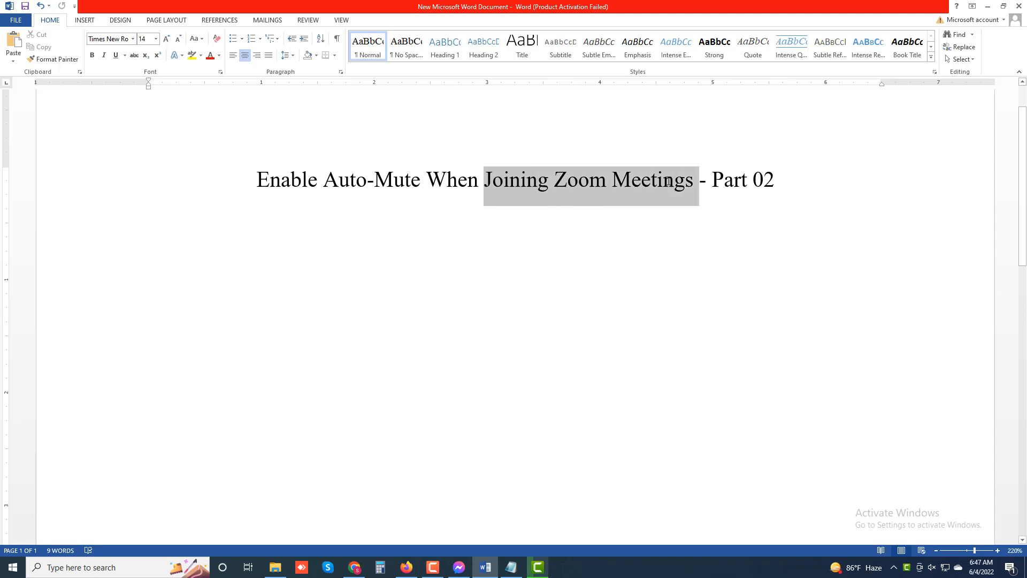
- Write "3. Click Audio in the left-hand panel" on the line below the title
click(394, 234)
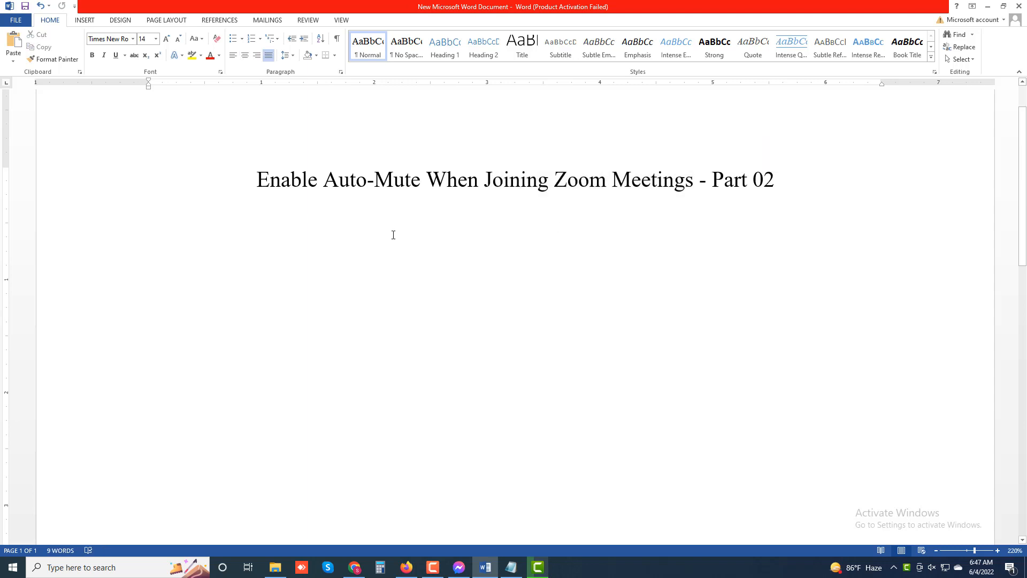
text(3. Click)
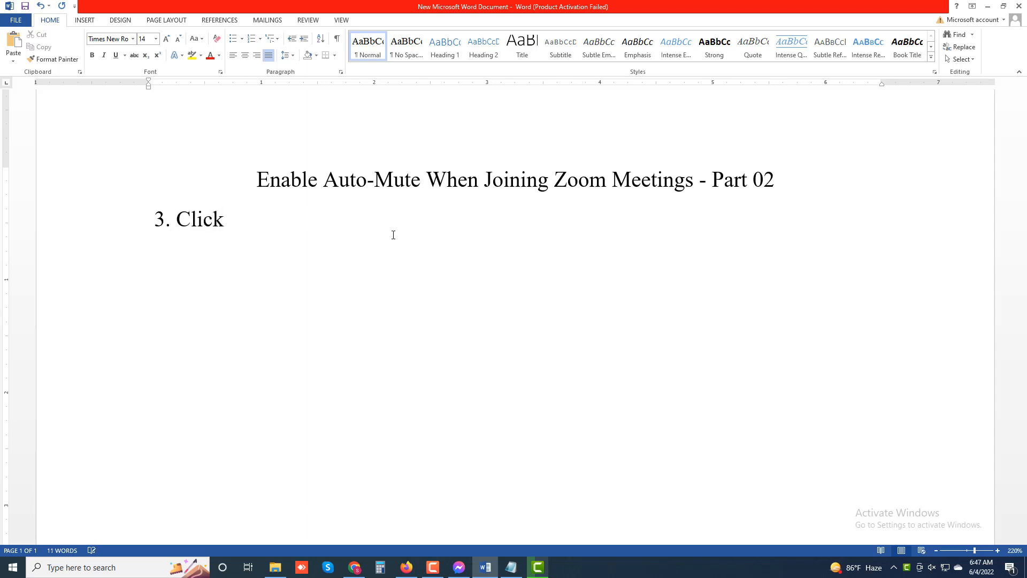
text( Audio in th)
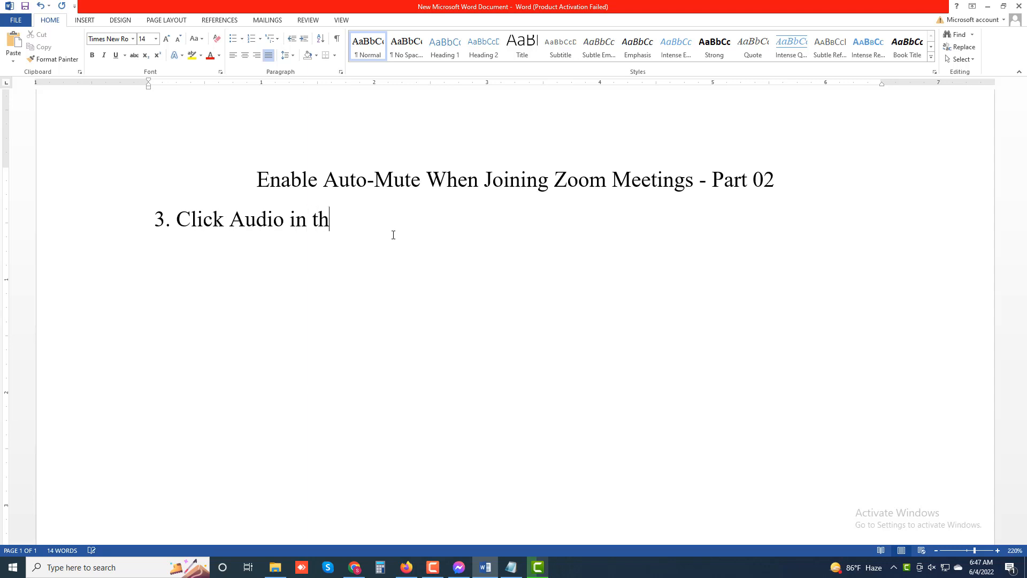
text(e left)
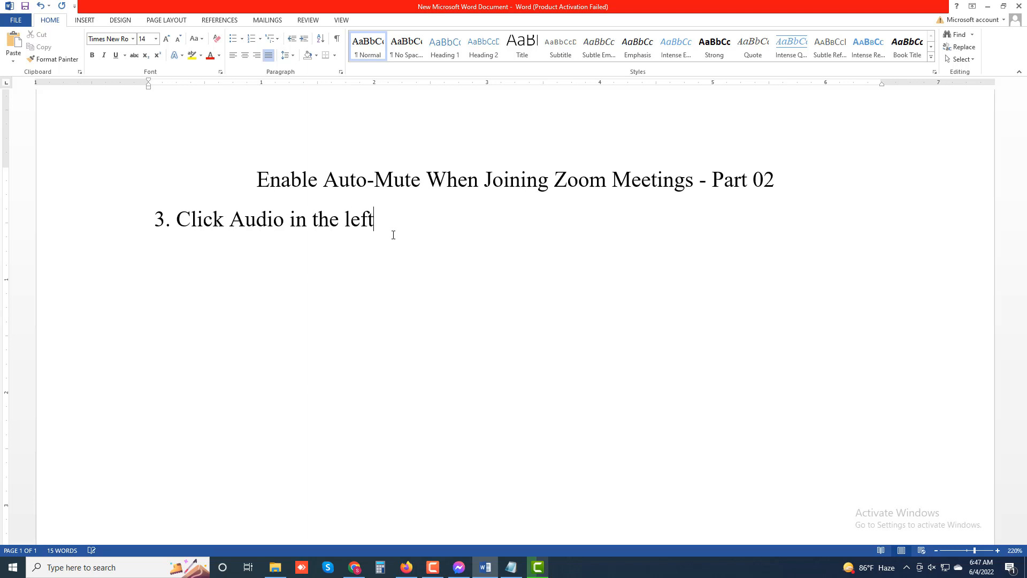
text(-hand panel)
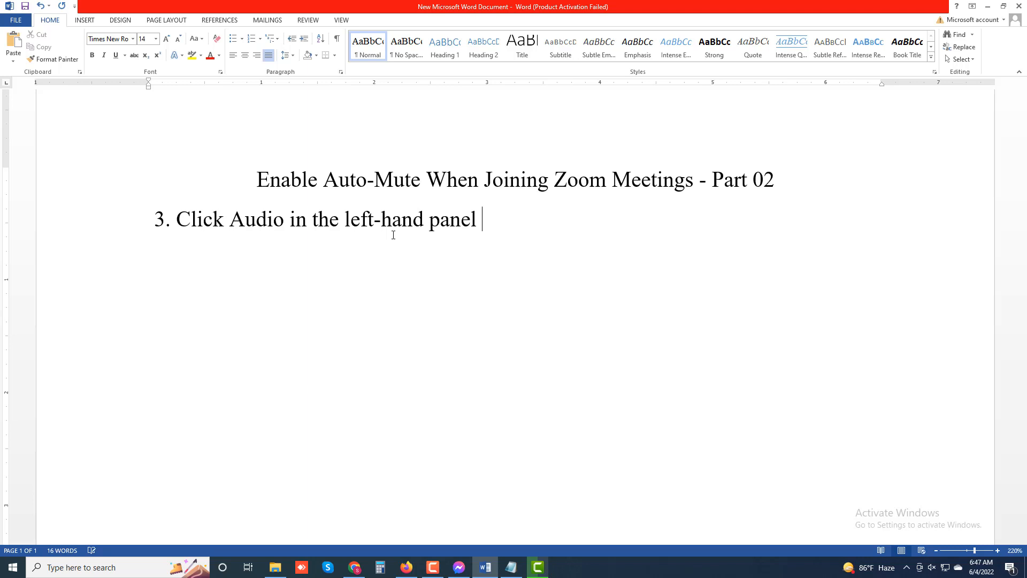
- Add the next line "4. Scroll down and click the box to Mute my microphone when joining a meeting."
key(Return)
text(4.)
text(Scroll down a)
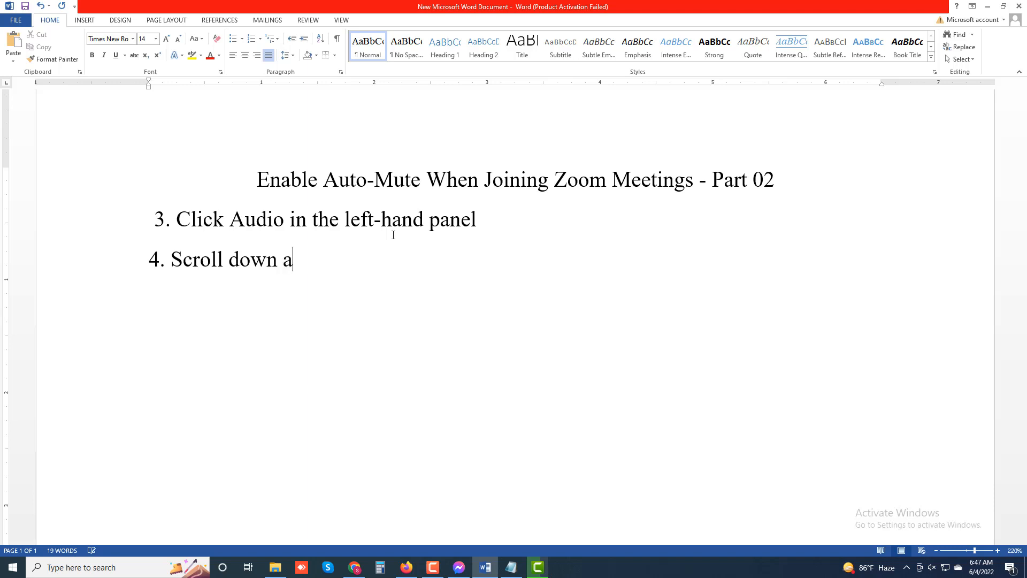
text(nd click th)
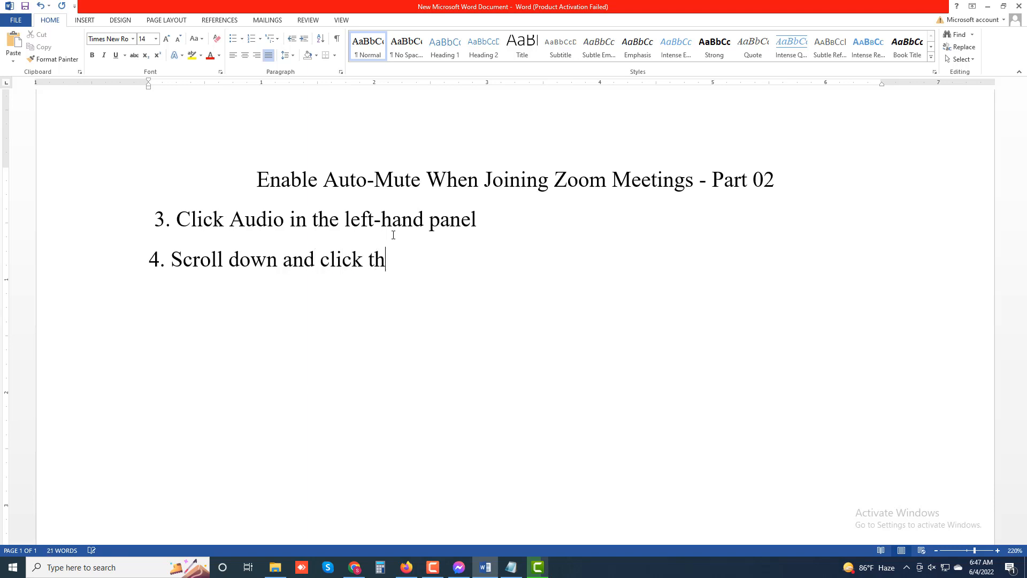
text(e box to Mute)
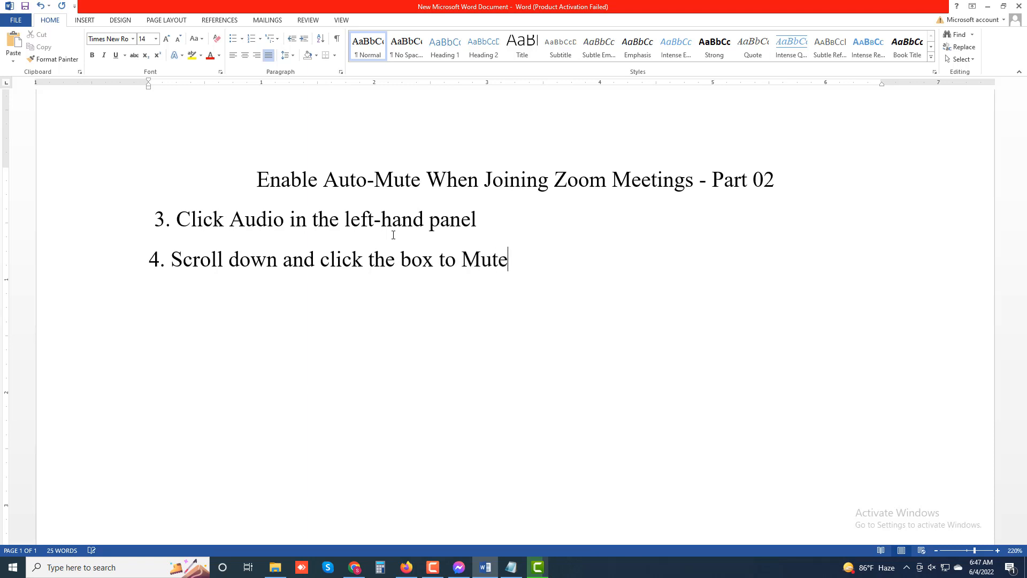
text( my microphone)
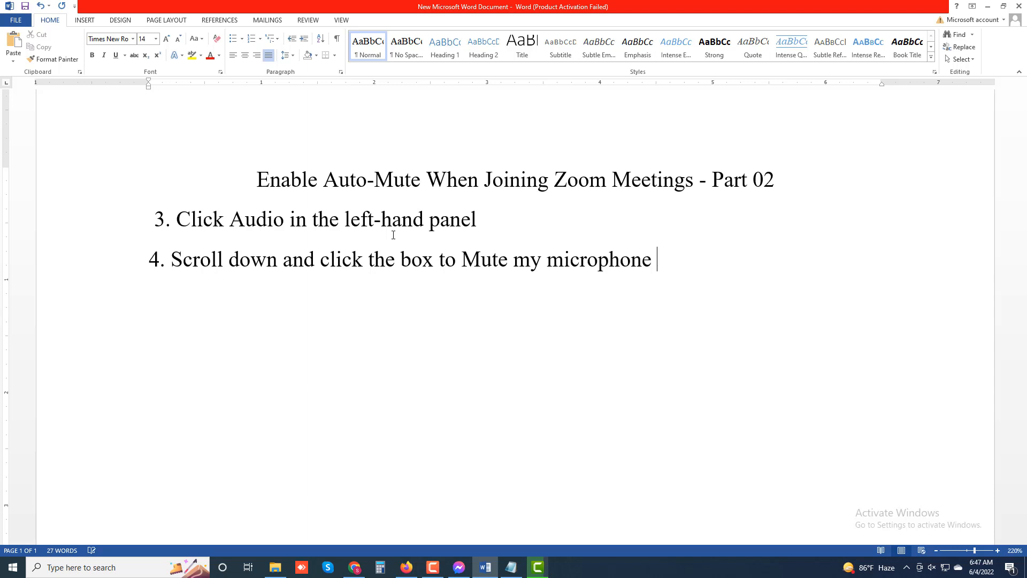
text( when joining )
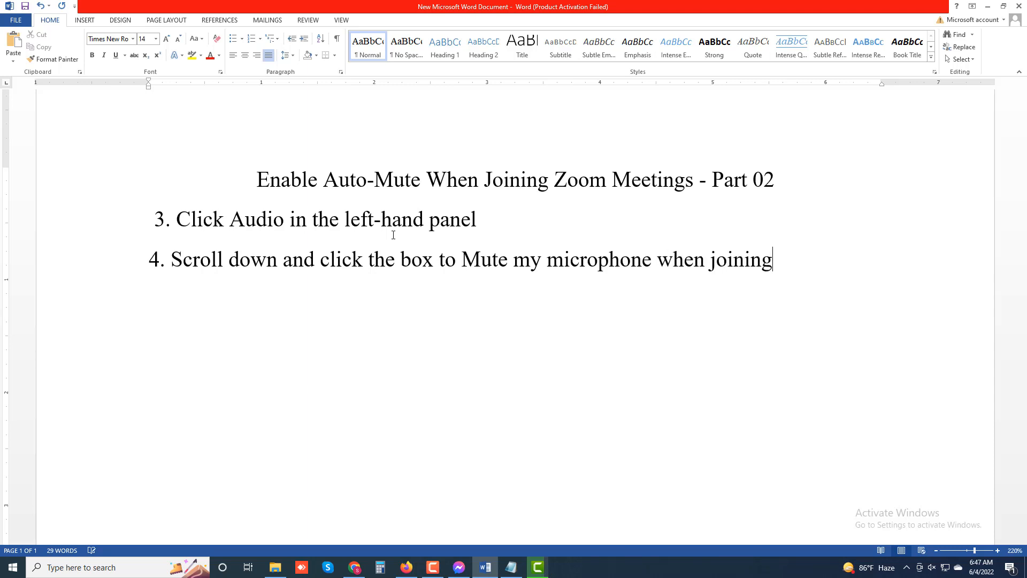
text(a meetin)
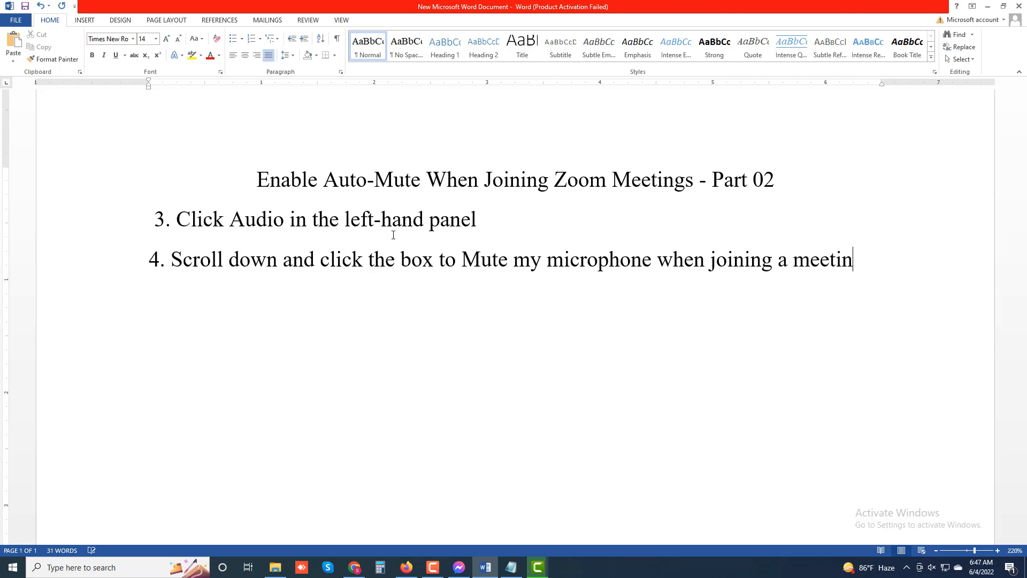
text(g.)
- Start a new unnumbered line with the text "To make sure you're muted when"
key(Return)
text(5.)
key(BackSpace)
key(BackSpace)
key(BackSpace)
text(To make)
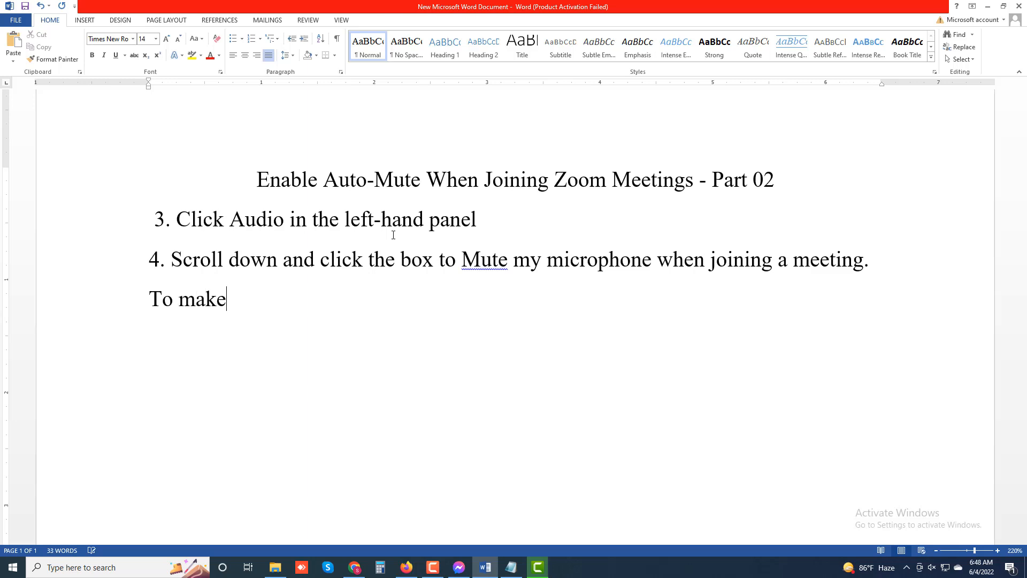
text( sure)
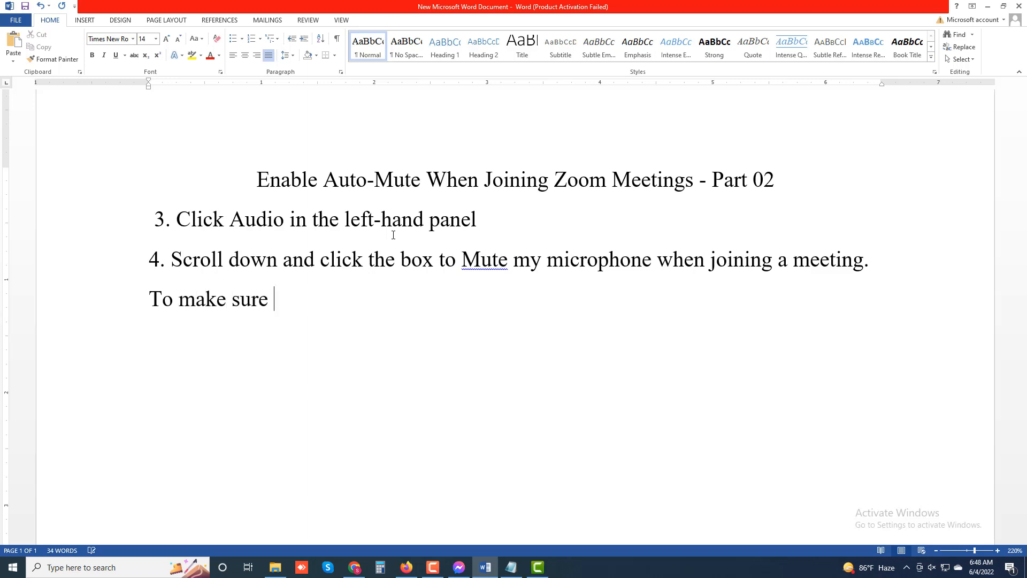
text( you're mute)
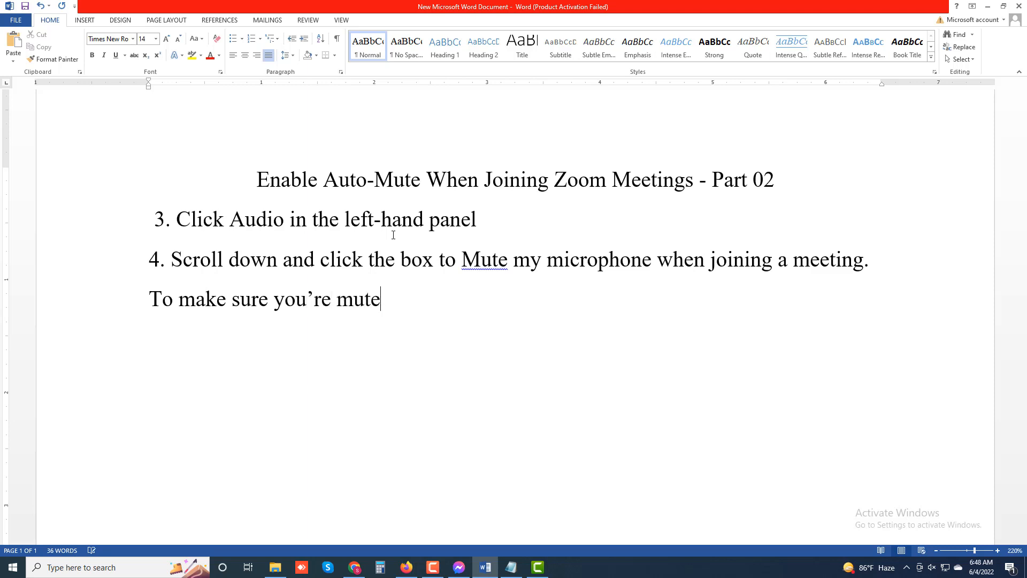
text(d h)
key(BackSpace)
text(when)
- Complete the unnumbered line with "you join a meeting on your phone:"
text(yo join)
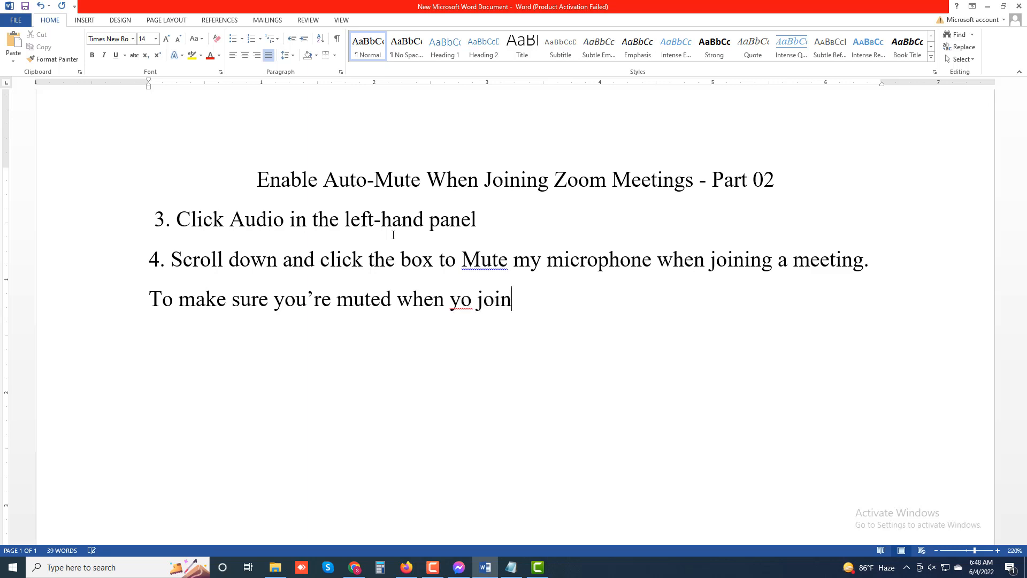
key(BackSpace)
key(BackSpace)
key(BackSpace)
key(BackSpace)
key(BackSpace)
key(BackSpace)
text(u join a meen)
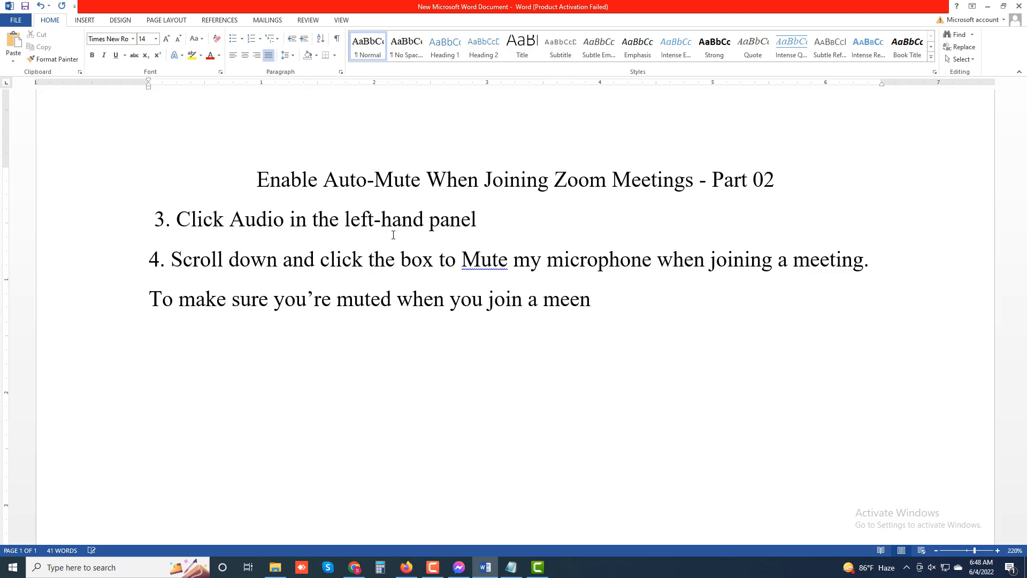
key(BackSpace)
text(ting)
text(on your)
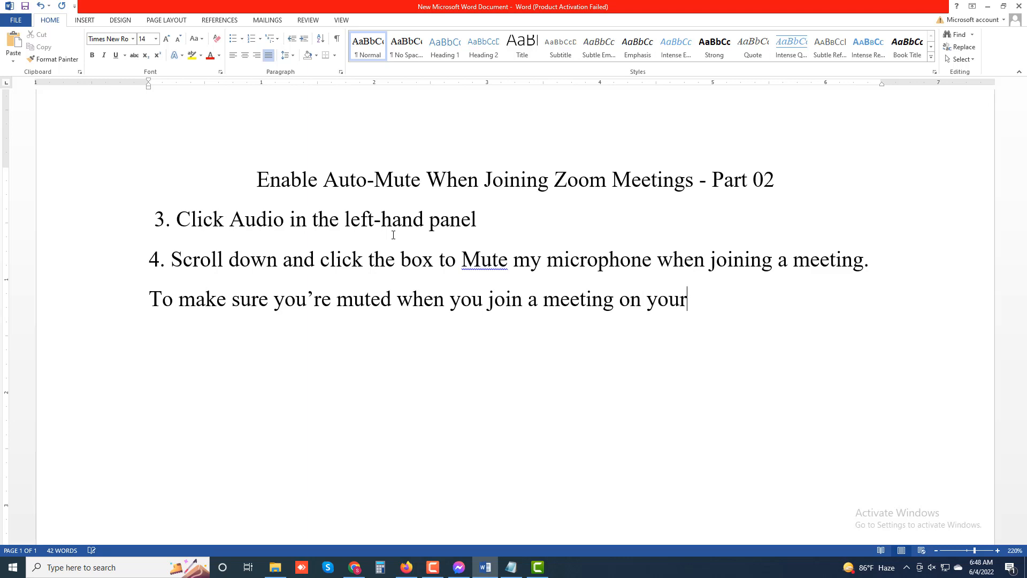
text( phone.)
key(BackSpace)
key(BackSpace)
text(:)
- Insert a line break and write the indented item "1. Open the Zoom App."
key(shift+Return)
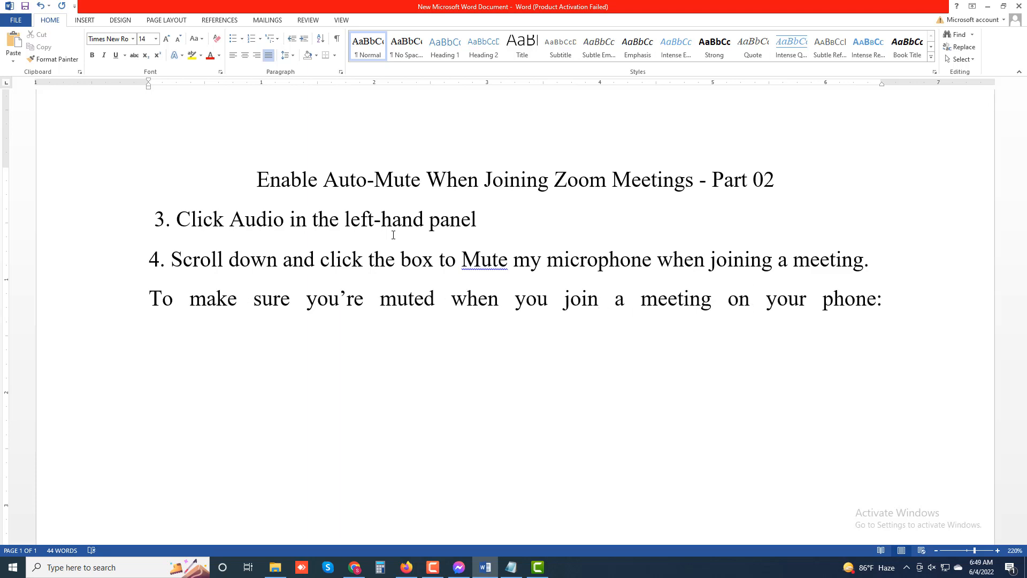
key(Tab)
text(1. Open the )
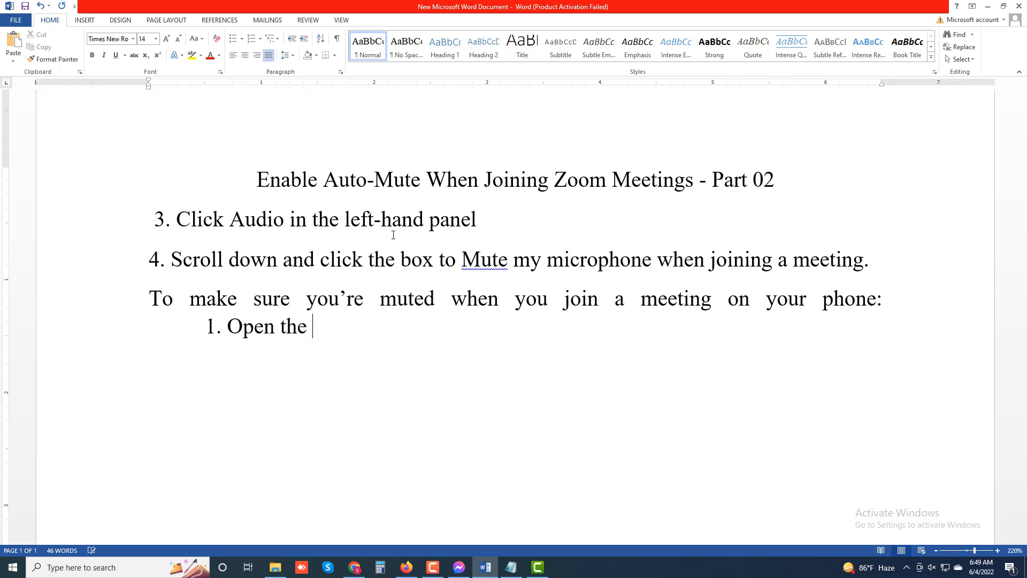
text(Zoom A)
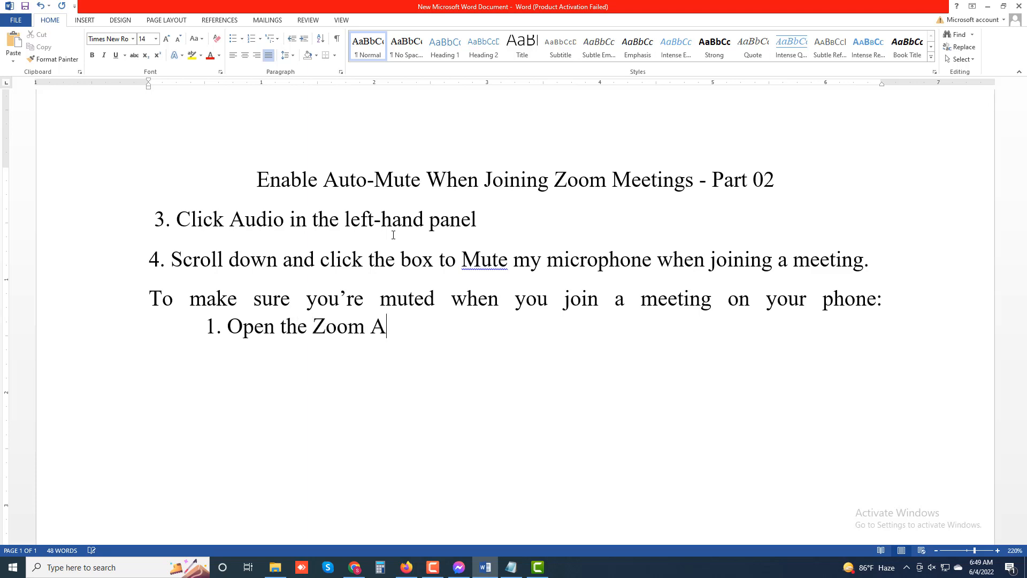
text(pp.)
- Add the indented item "2. Tap Settings at the bottom of the screen." below the first item
key(Return)
text(2.)
text(Tap Ser)
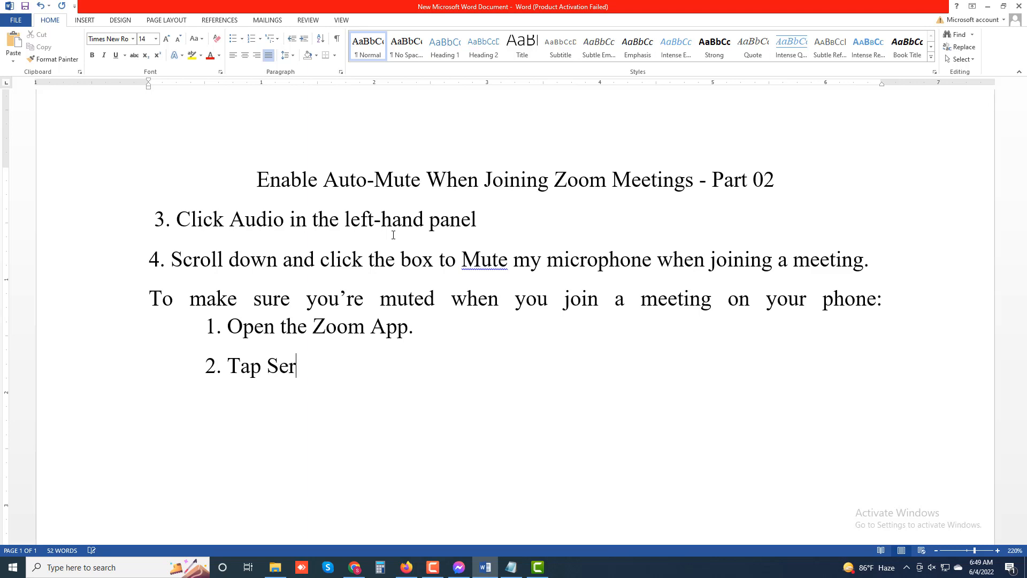
text(ttings)
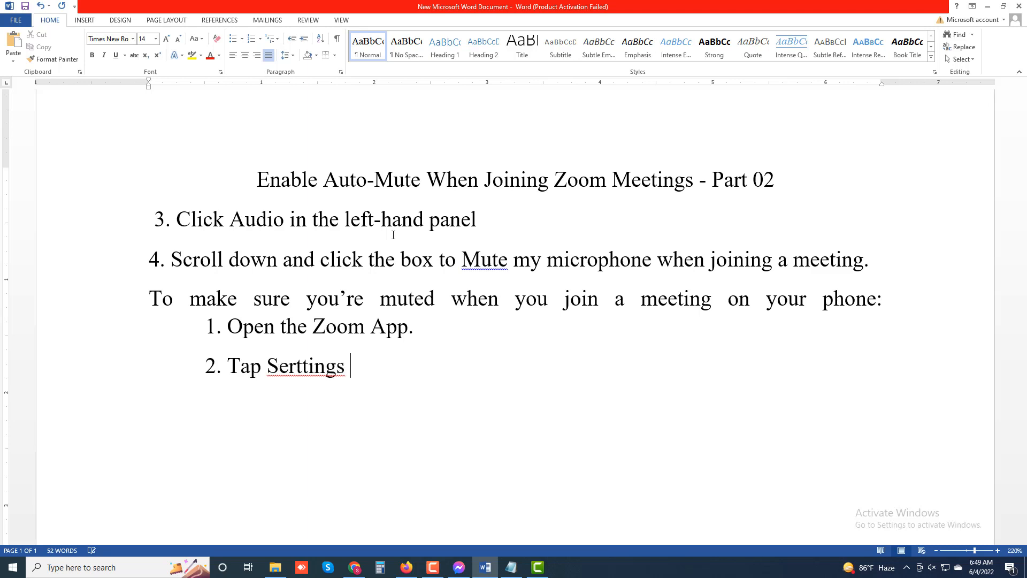
key(BackSpace)
key(BackSpace)
key(BackSpace)
key(BackSpace)
key(BackSpace)
key(BackSpace)
key(BackSpace)
key(BackSpace)
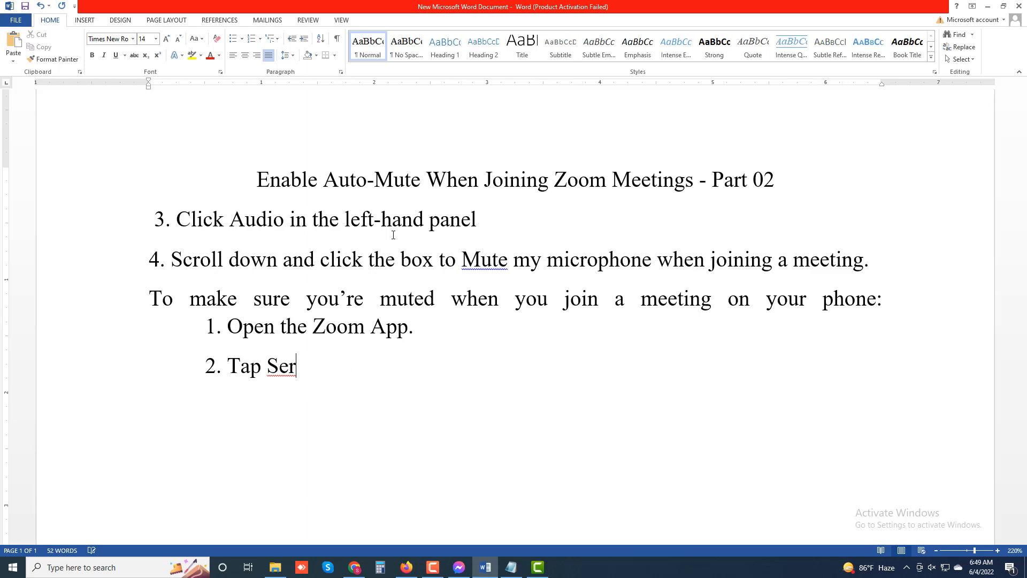
text(ttings at )
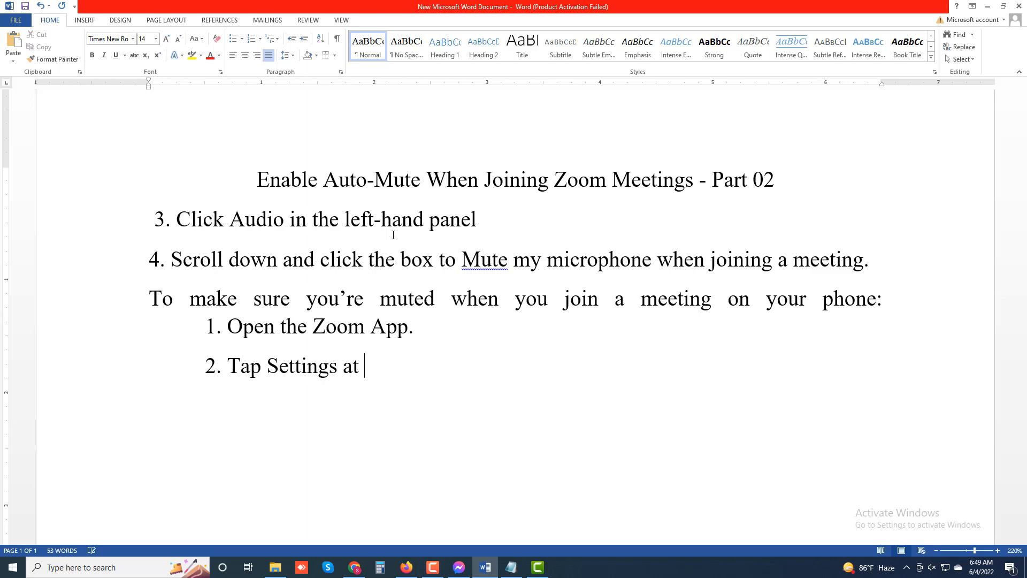
text(the bol)
key(BackSpace)
text(ttom)
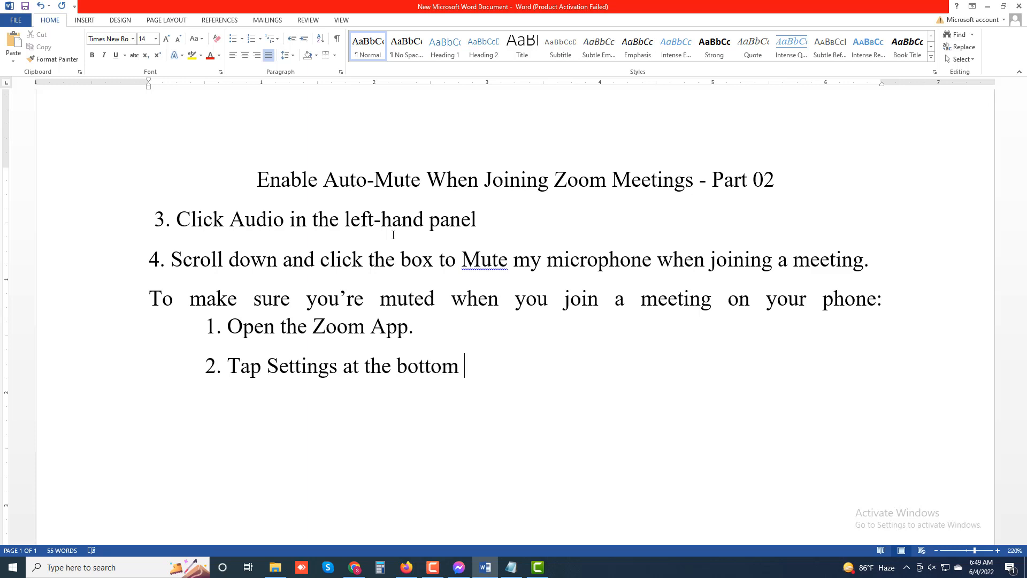
text( of the screen.)
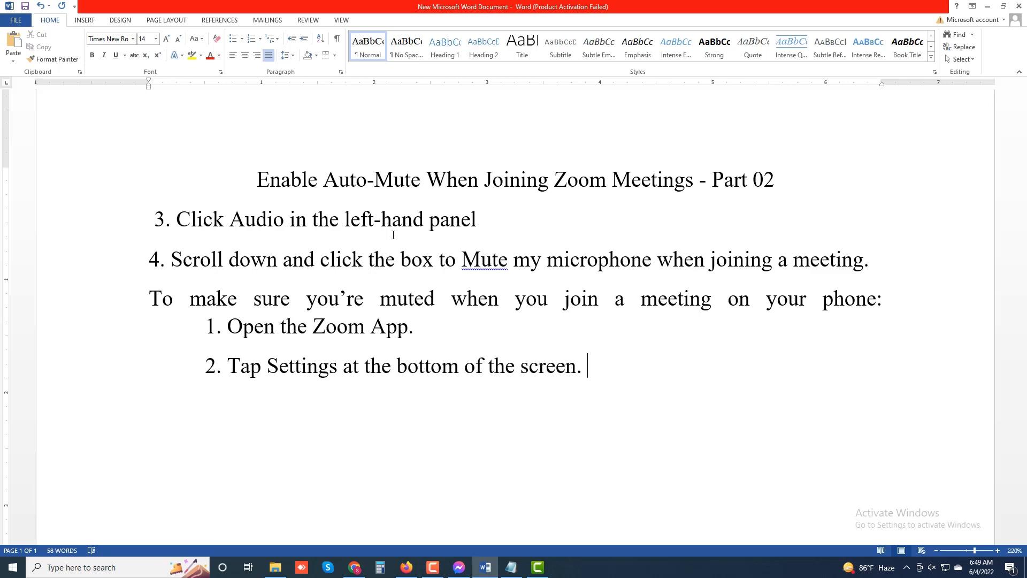
- Add the indented item "3. Tap Mettings" below the second item
key(Return)
text(.)
key(BackSpace)
key(BackSpace)
text(3. Tap Mettings)
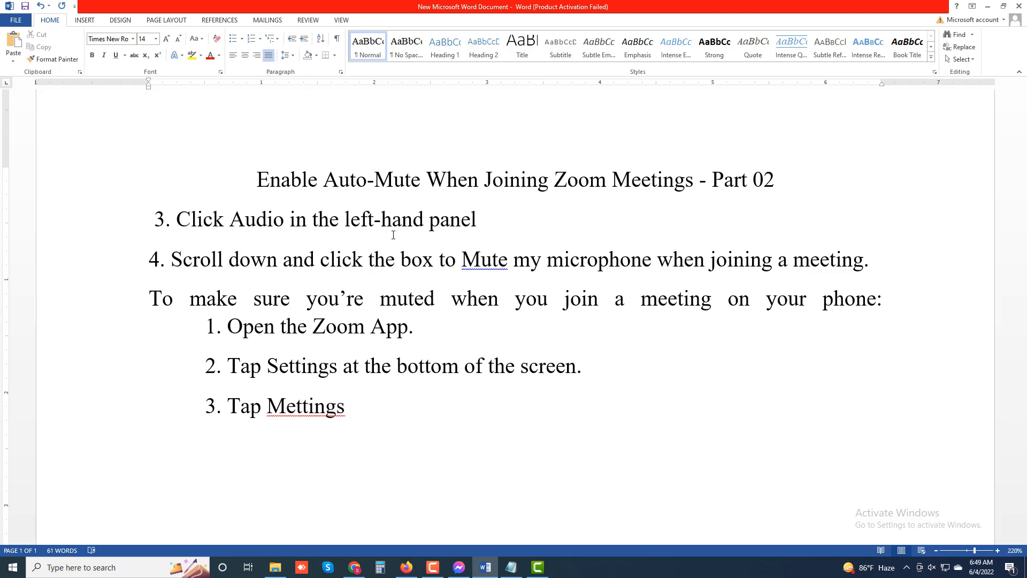
- Replace the misspelled "Mettings" with the suggested spelling "Mattings" and shorten it to "Matting"
right_click(343, 413)
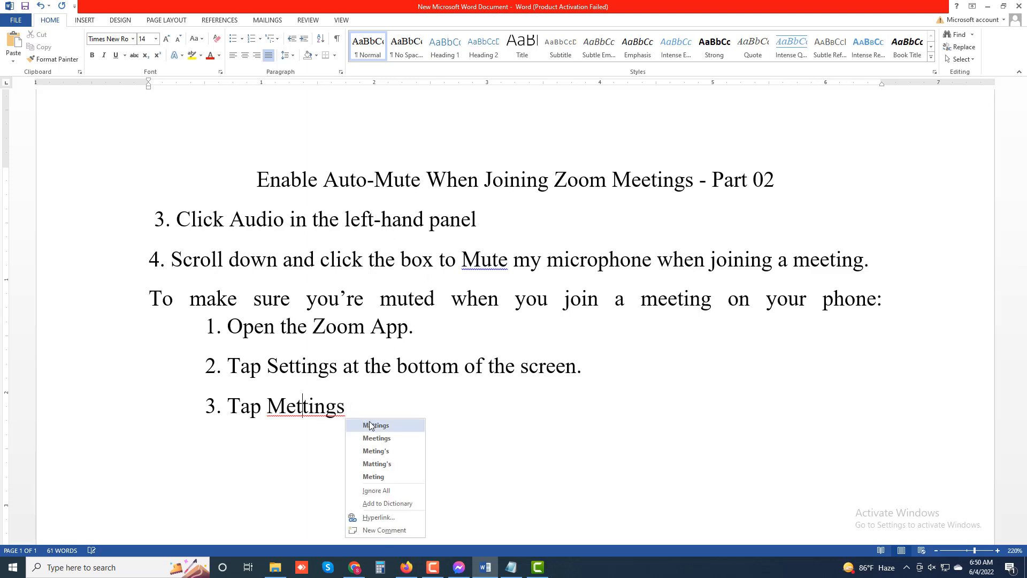
click(364, 424)
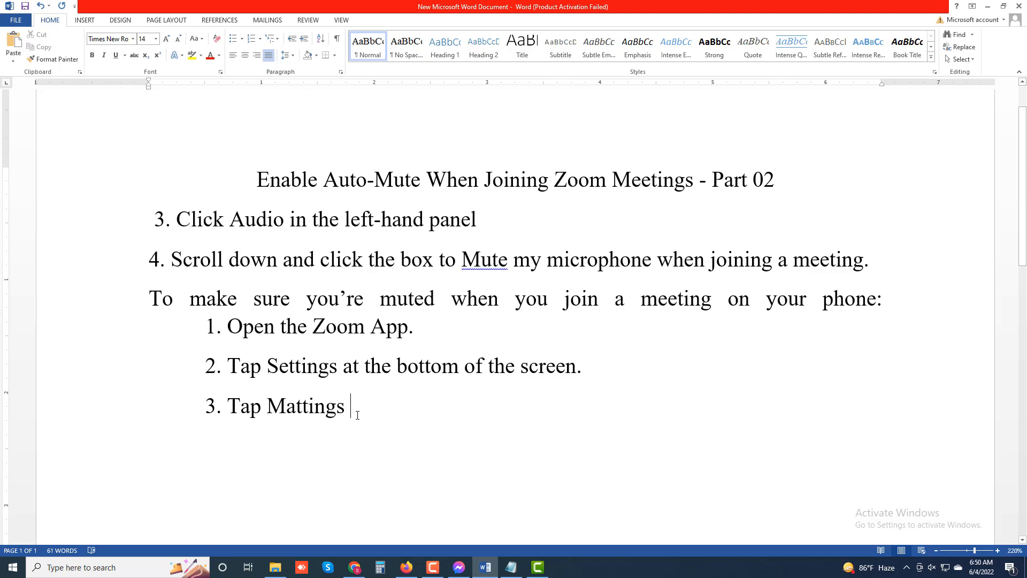
key(BackSpace)
key(BackSpace)
- Add the indented item "4. Toggle on Mute My Microphone" below the third item
key(Down)
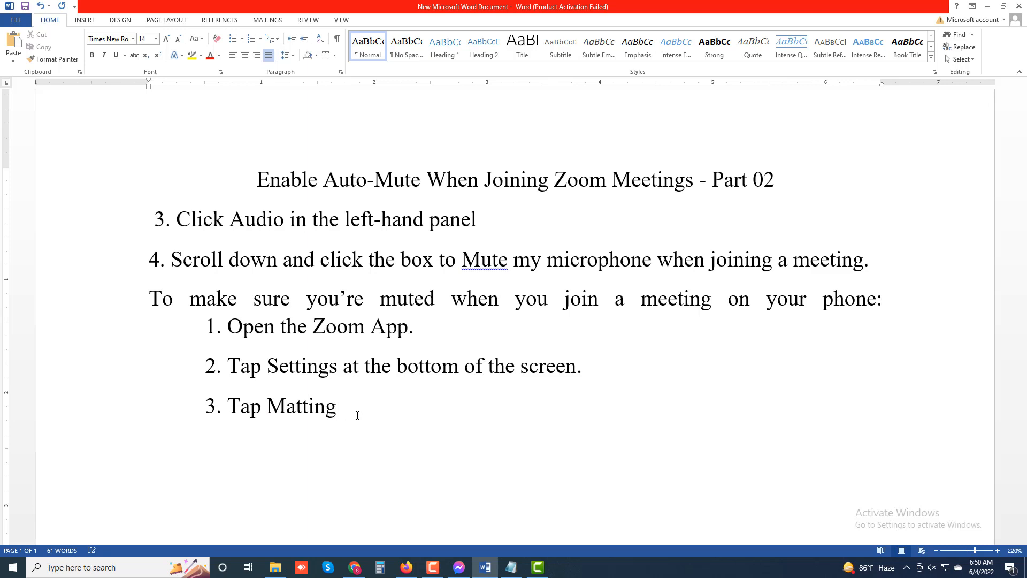
key(Tab)
text(4.Toh)
key(BackSpace)
text(ggle ion)
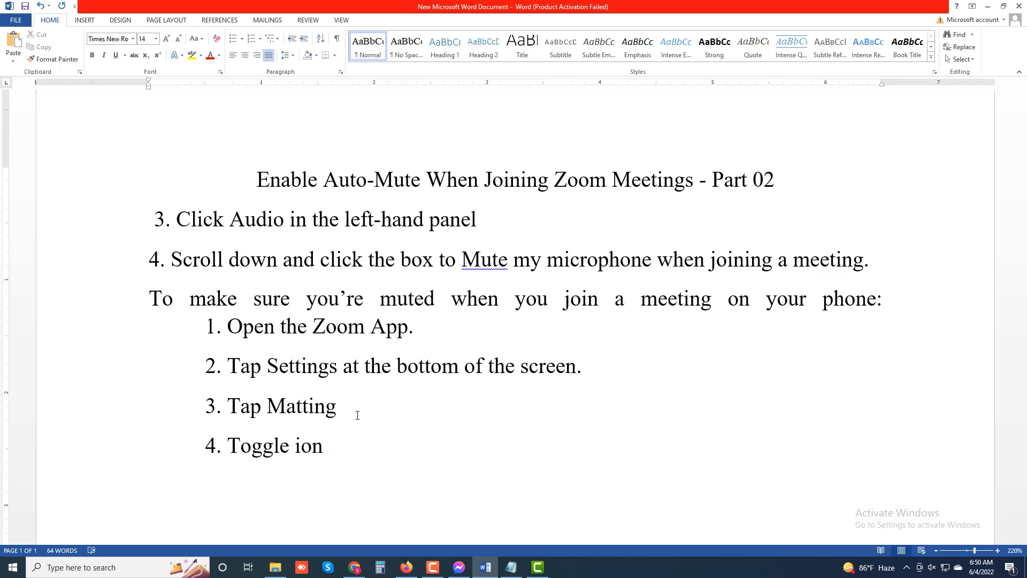
key(BackSpace)
key(BackSpace)
key(BackSpace)
text(Mute my)
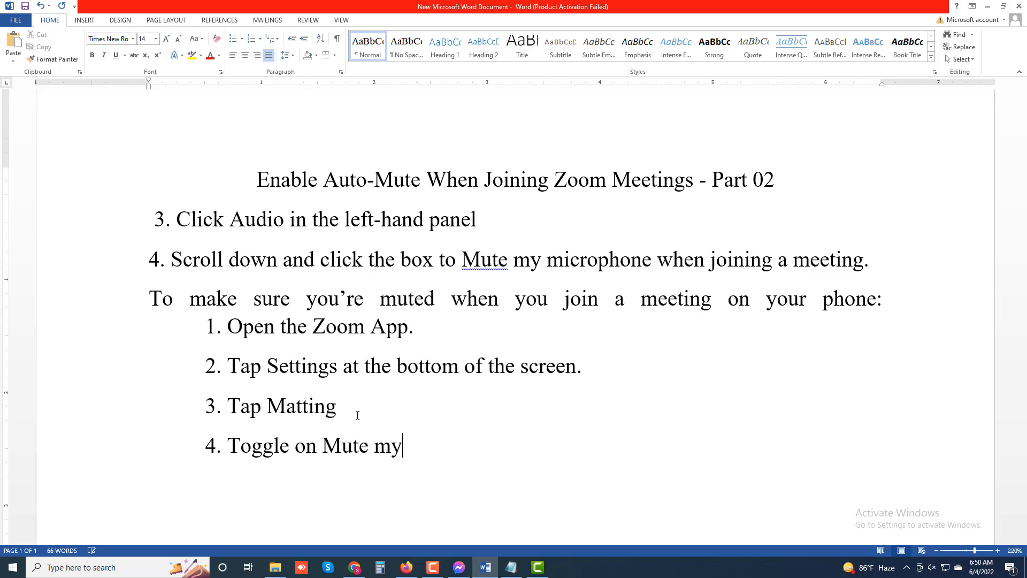
key(BackSpace)
key(BackSpace)
text(My Micro)
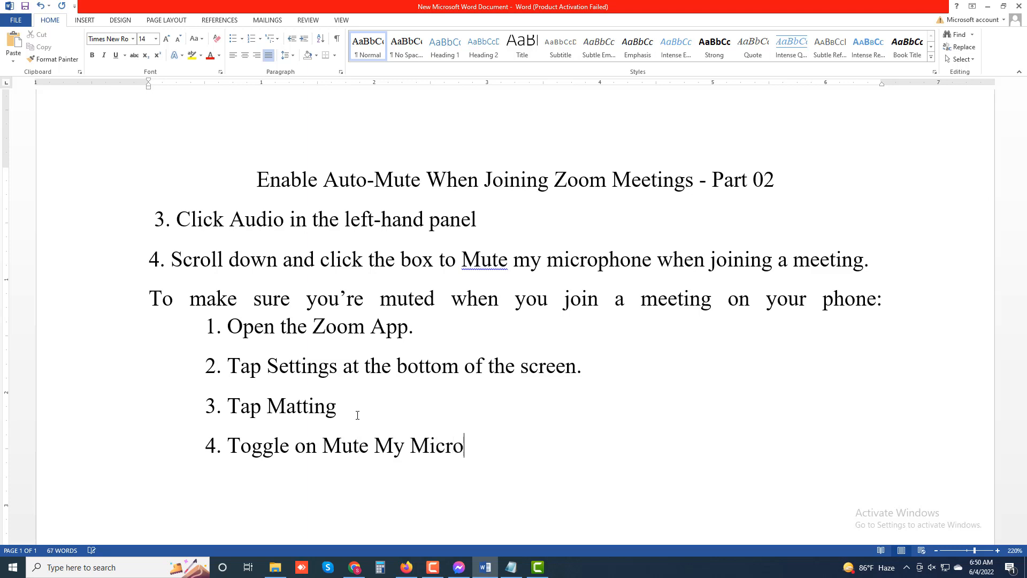
text(phone)
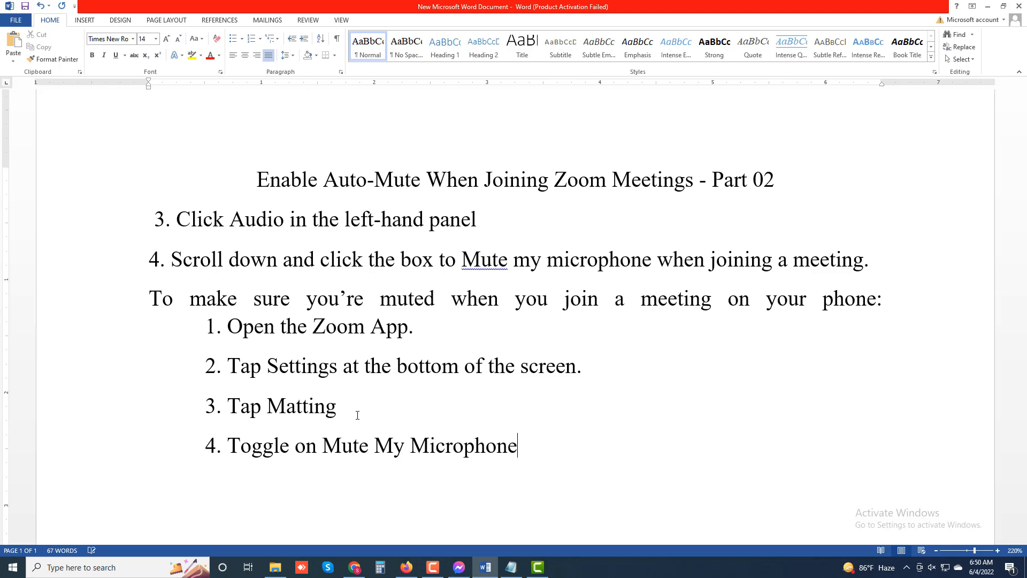